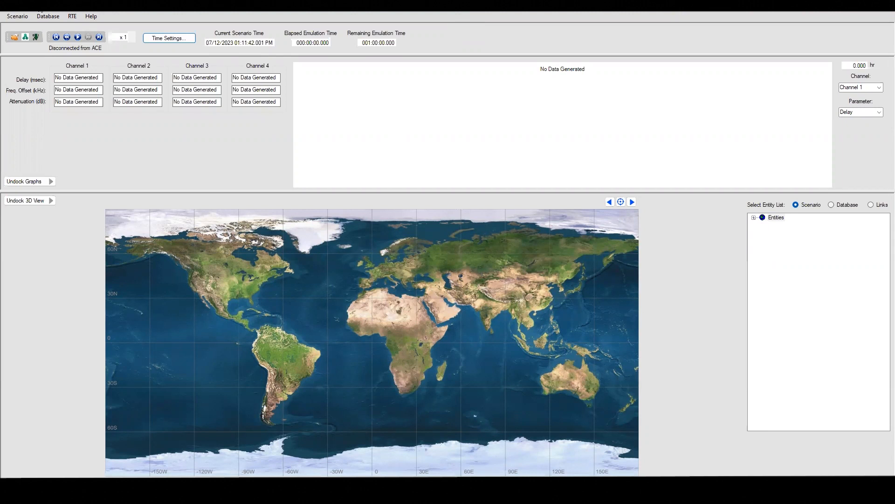
Step: Add a new satellite entity and open the import of its settings from TLE data
right_click(278, 277)
mouse_move(347, 286)
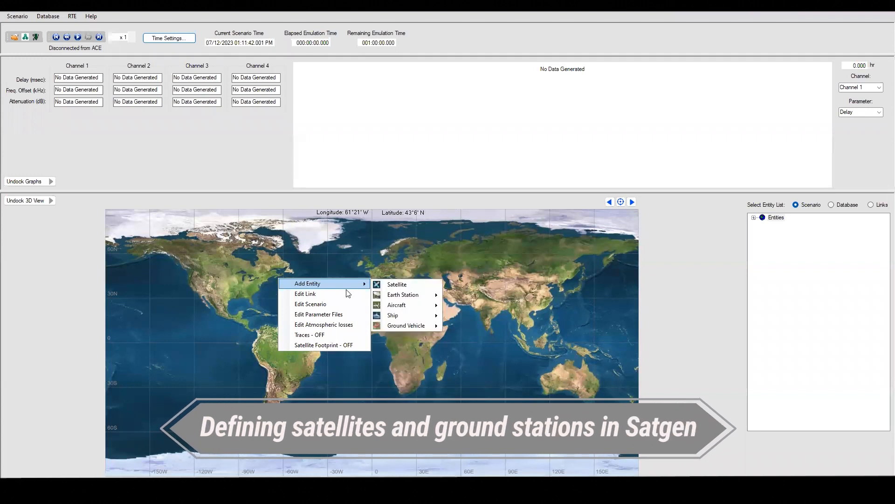
click(396, 285)
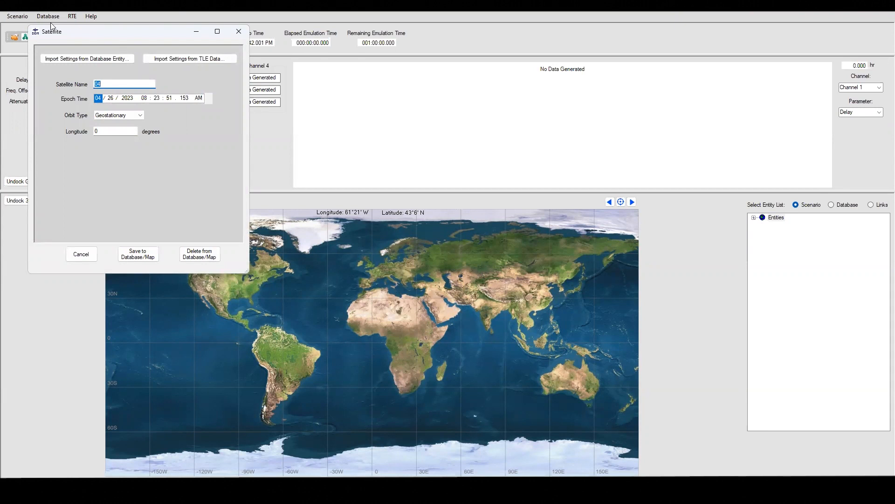
click(190, 58)
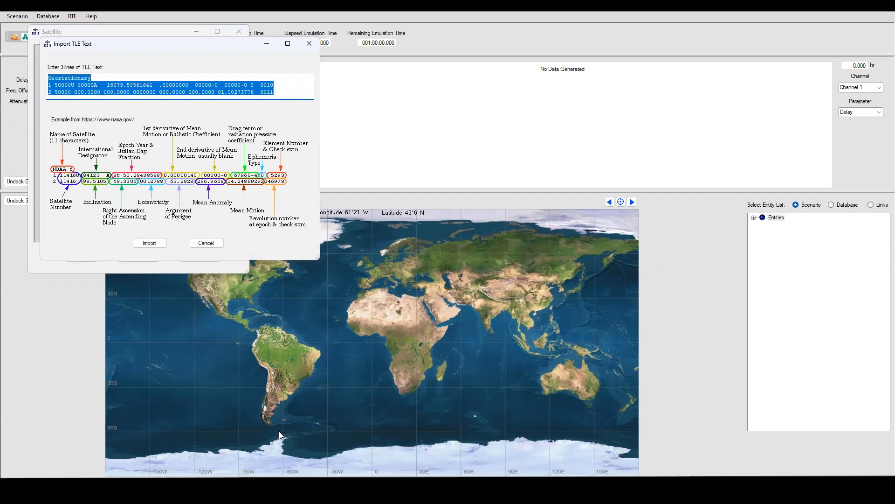
Step: Switch to the browser's CelesTrak page, open the Intelsat element sets and copy the three TLE lines of GALAXY 28 (G-28)
click(428, 490)
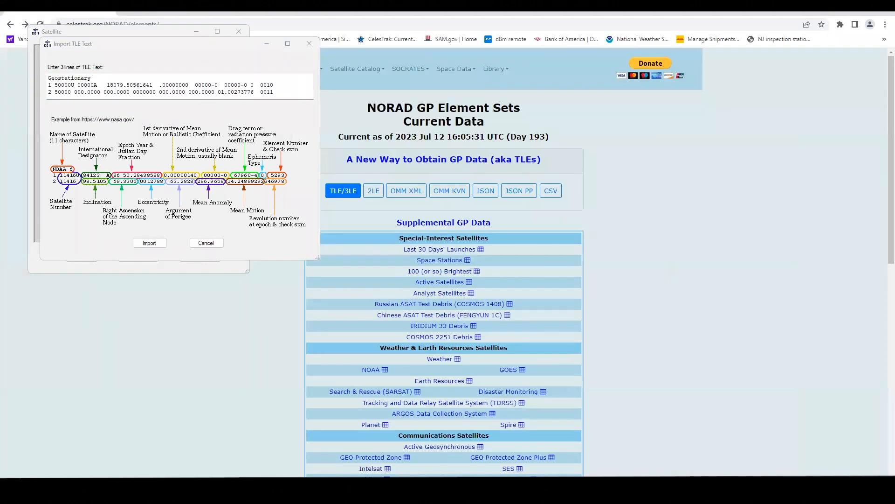
click(371, 469)
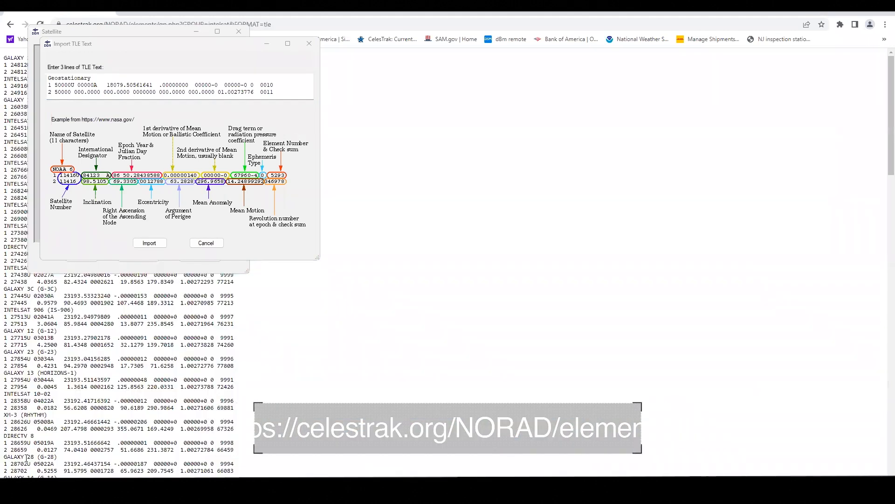
drag(4, 456, 243, 473)
right_click(223, 468)
click(243, 396)
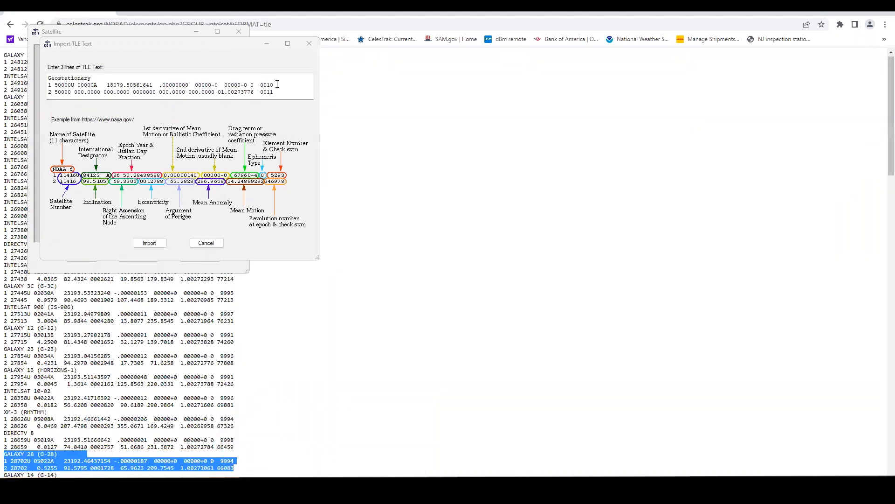
Step: Import the copied GALAXY 28 TLE in place of the sample text and save the satellite to the database and map, overwriting the existing entry
drag(279, 92, 49, 78)
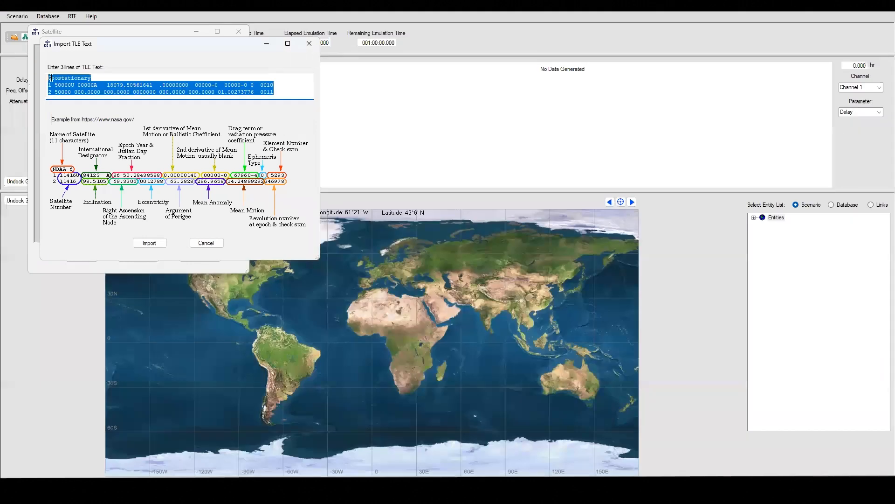
right_click(80, 85)
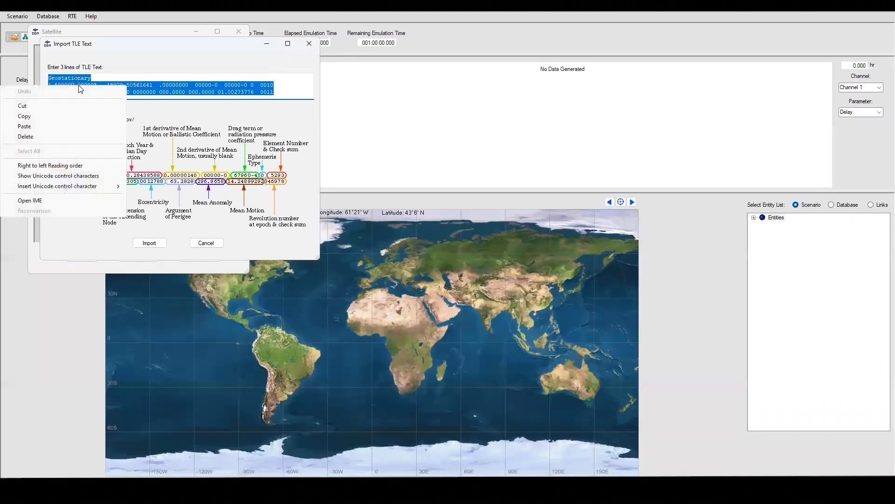
click(21, 122)
click(149, 243)
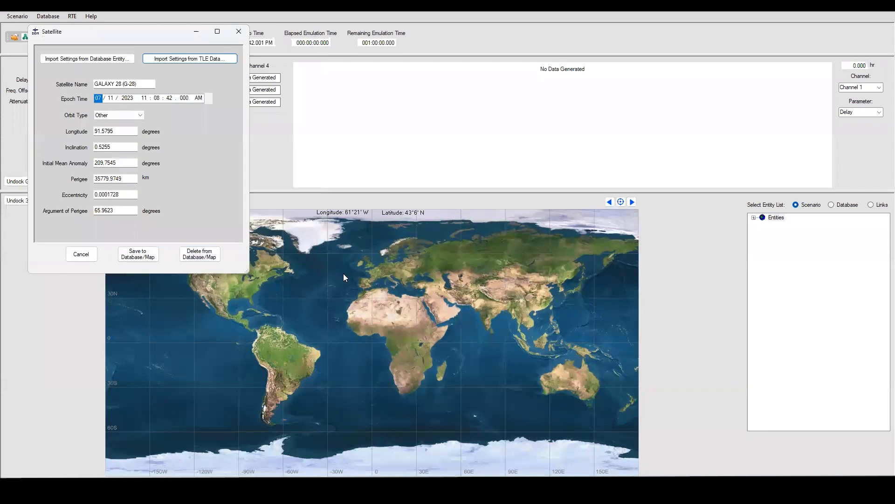
click(136, 253)
click(447, 274)
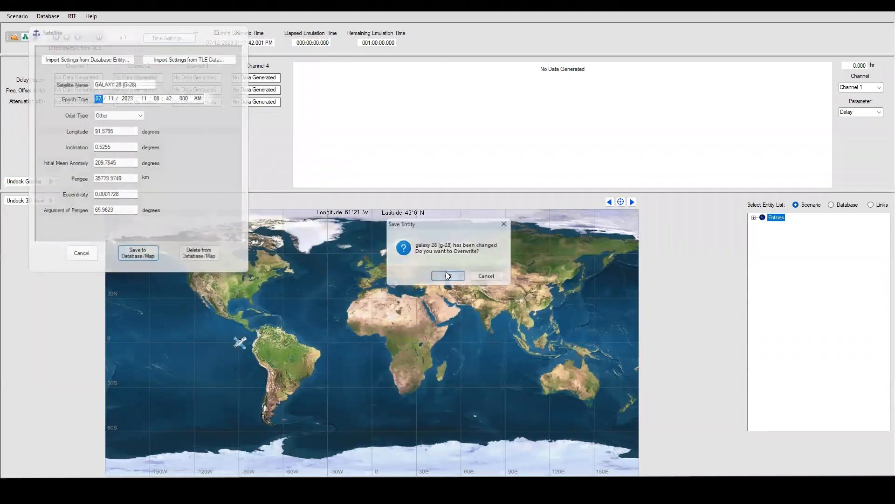
Step: Review the settings of the GALAXY 28 satellite on the map and close them without saving
right_click(240, 344)
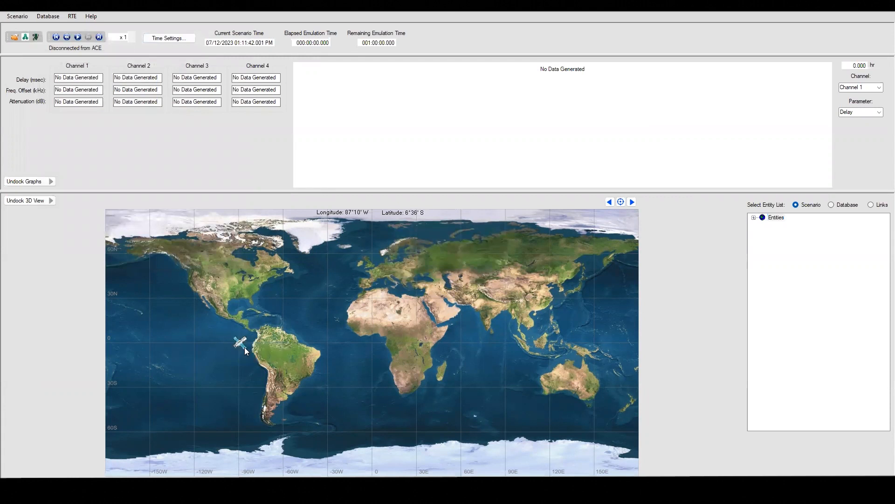
click(244, 347)
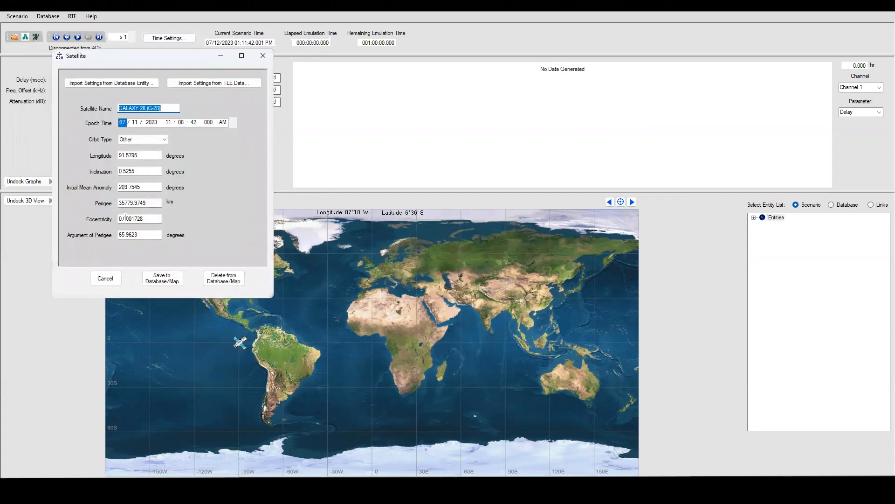
click(99, 275)
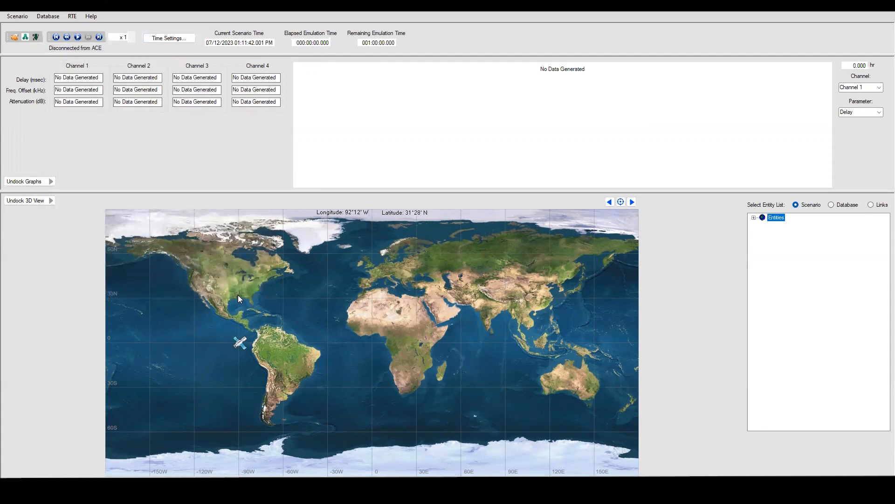
Step: Add an earth station by coordinates using the database settings of New York, New York, and save it to the database
right_click(238, 295)
mouse_move(290, 301)
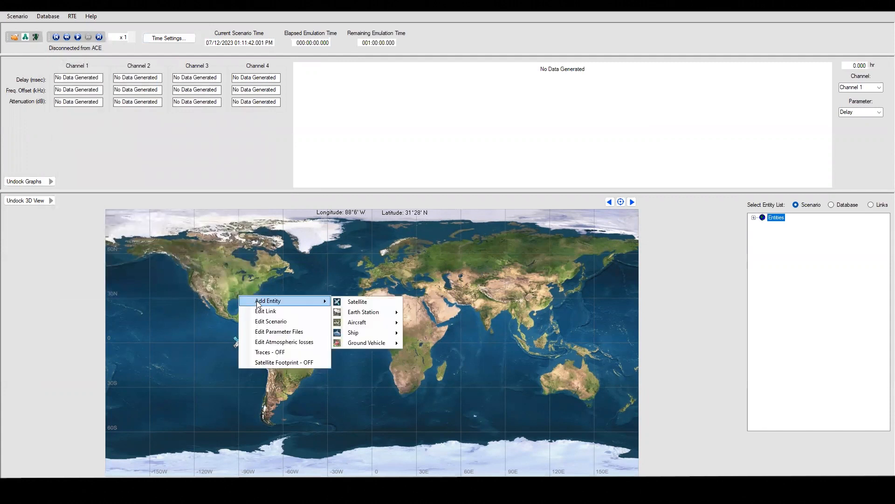
mouse_move(376, 318)
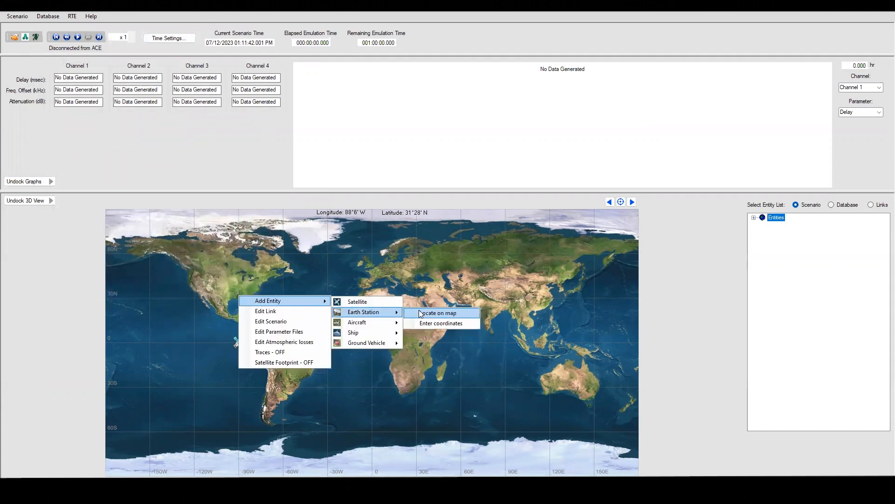
click(426, 321)
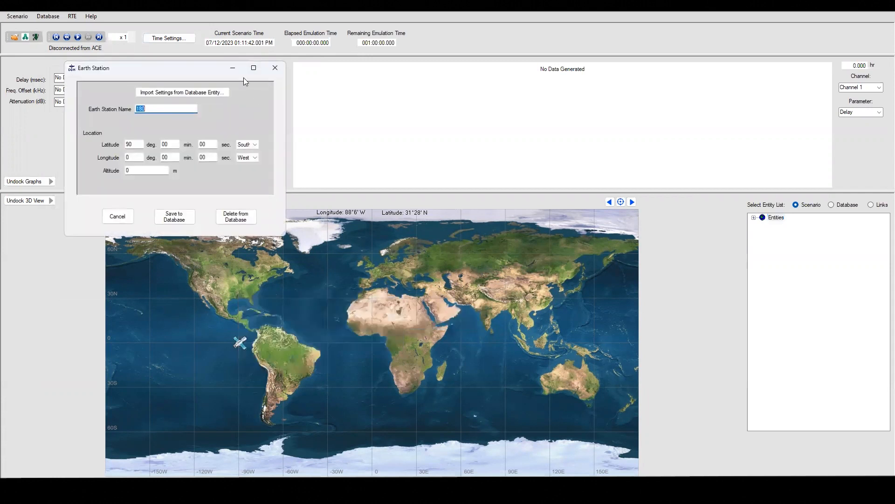
click(187, 94)
click(183, 114)
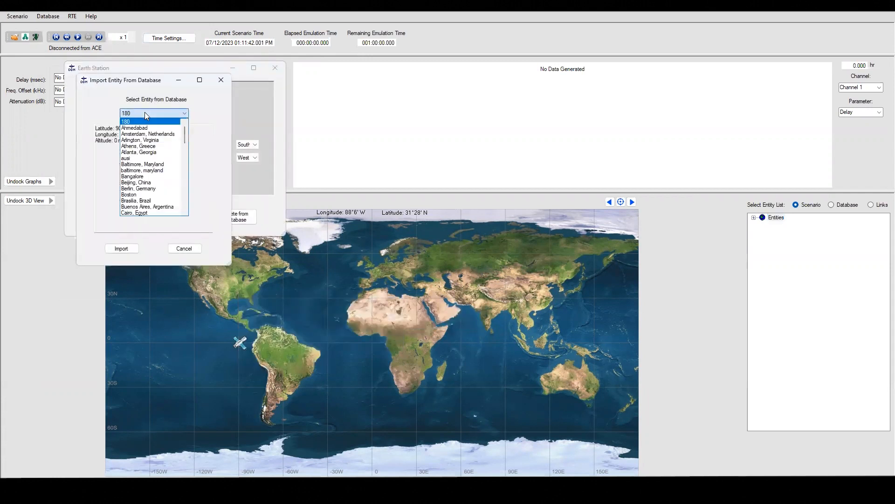
drag(183, 136, 185, 168)
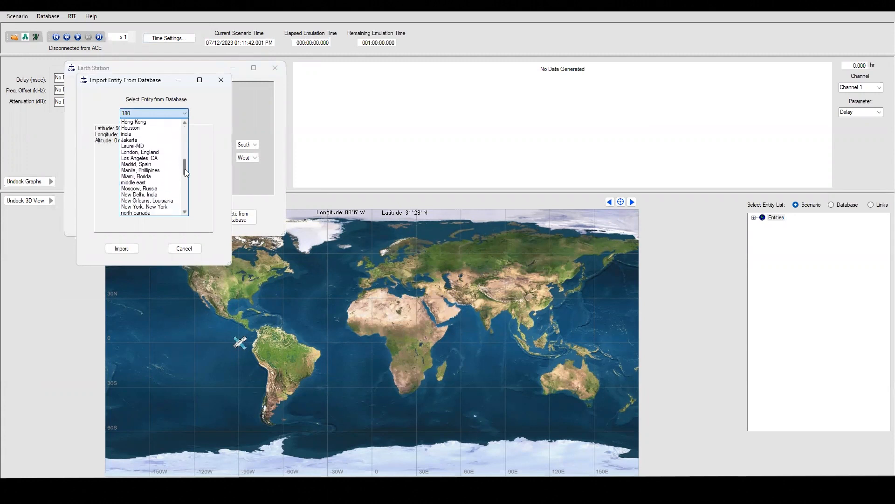
click(144, 206)
click(122, 248)
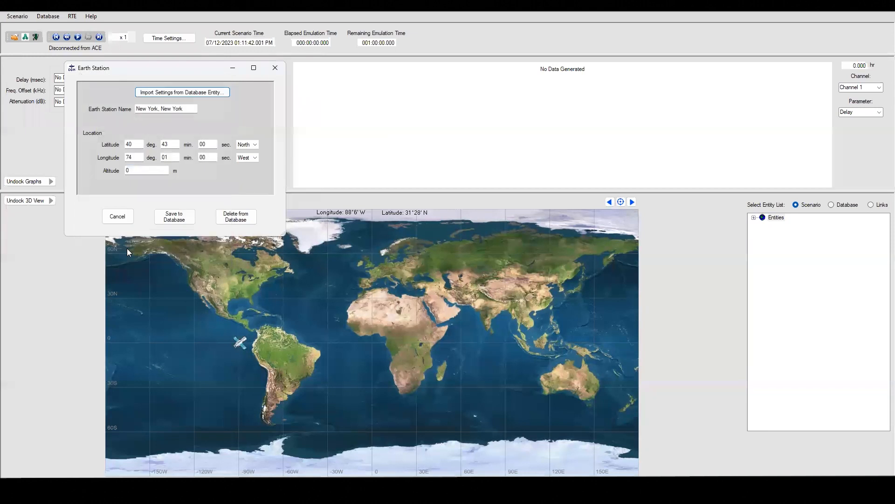
click(163, 218)
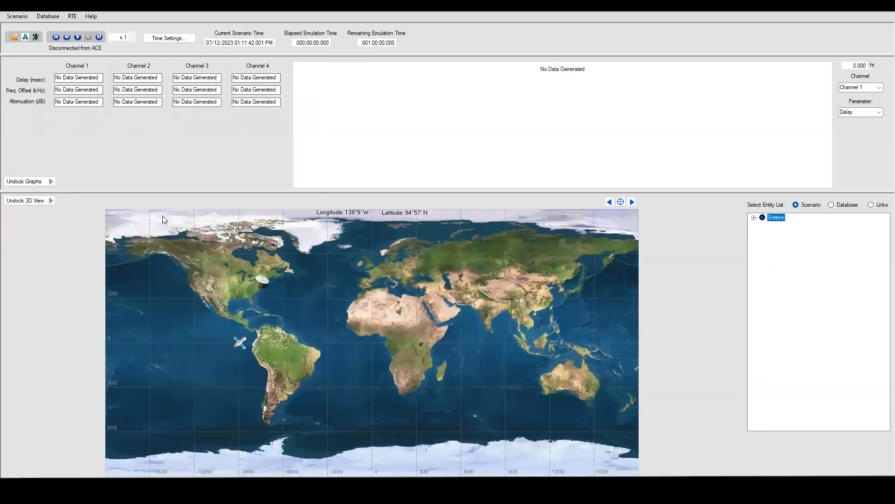
Step: Add a second earth station by coordinates using the database settings of Los Angeles, CA, and save it to the database
right_click(187, 284)
mouse_move(198, 289)
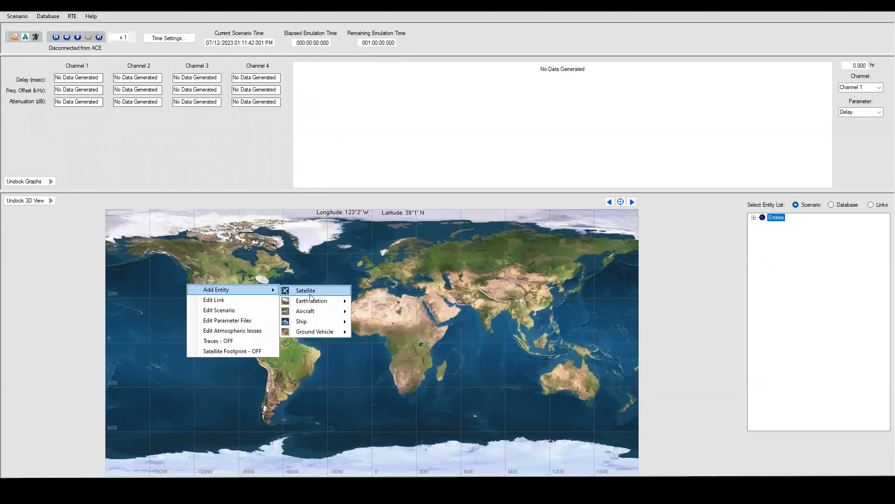
mouse_move(320, 300)
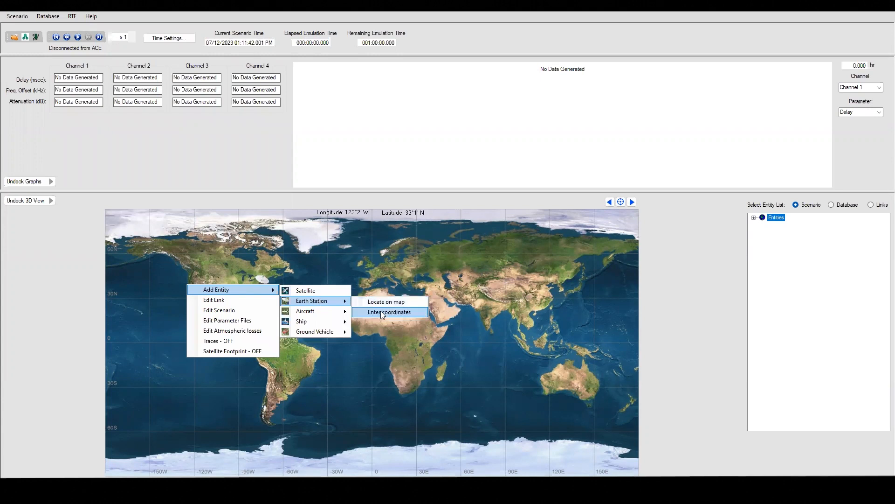
click(381, 311)
click(214, 117)
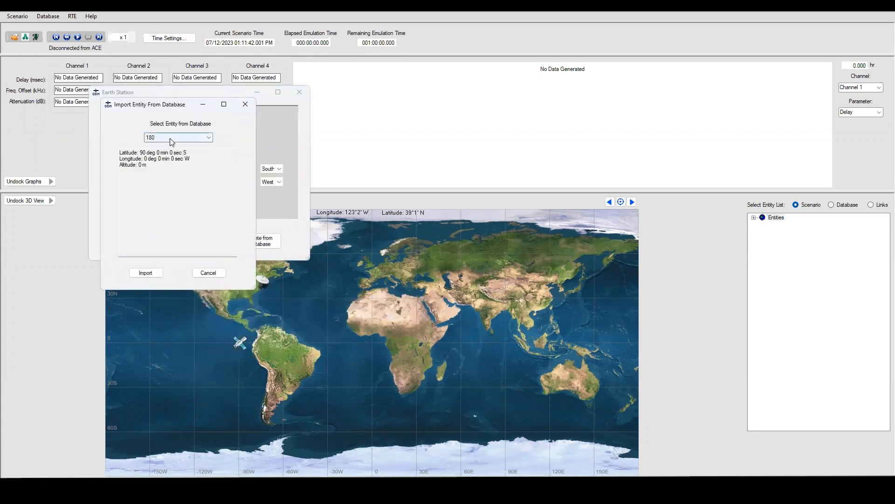
click(170, 138)
drag(210, 158, 215, 186)
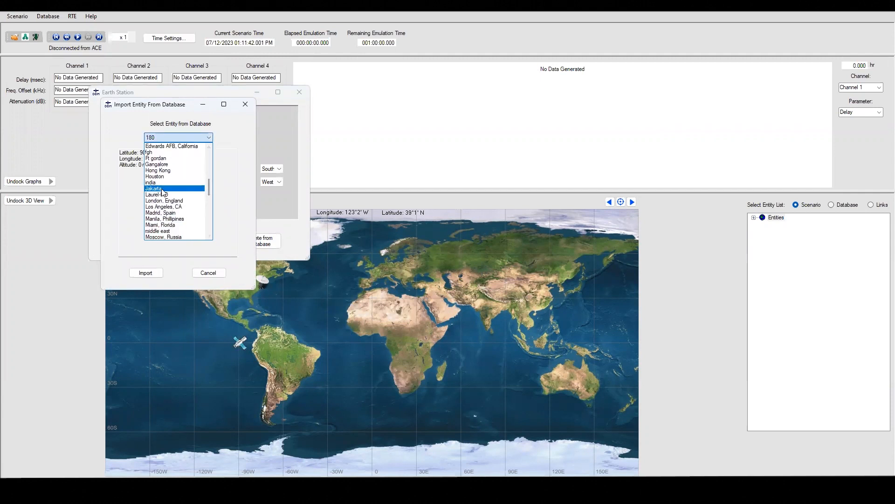
click(166, 207)
click(145, 273)
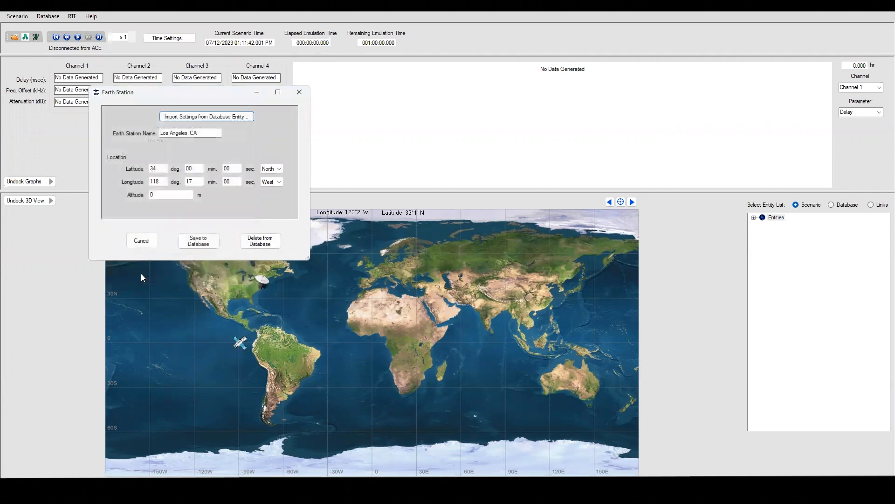
click(191, 246)
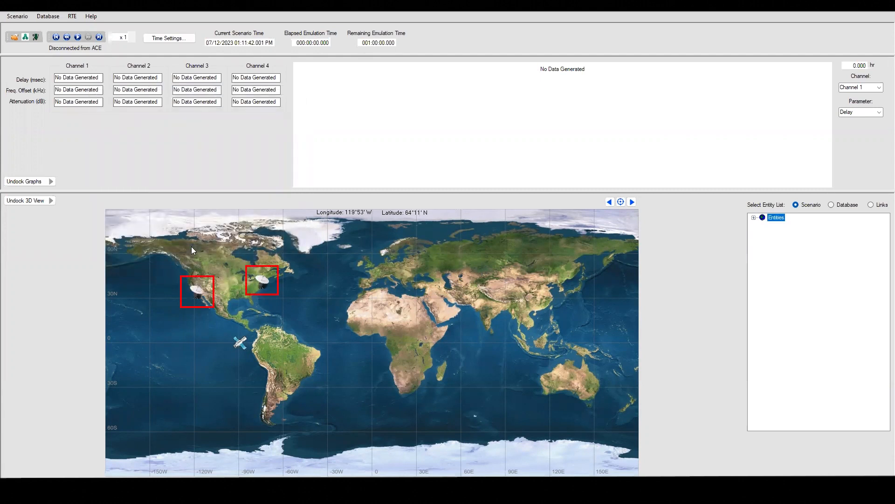
Step: Locate an aircraft on the map from about 32°25' N, 72°4' W to about 40°36' N, 58°51' W and save it, overwriting the existing entry
right_click(271, 301)
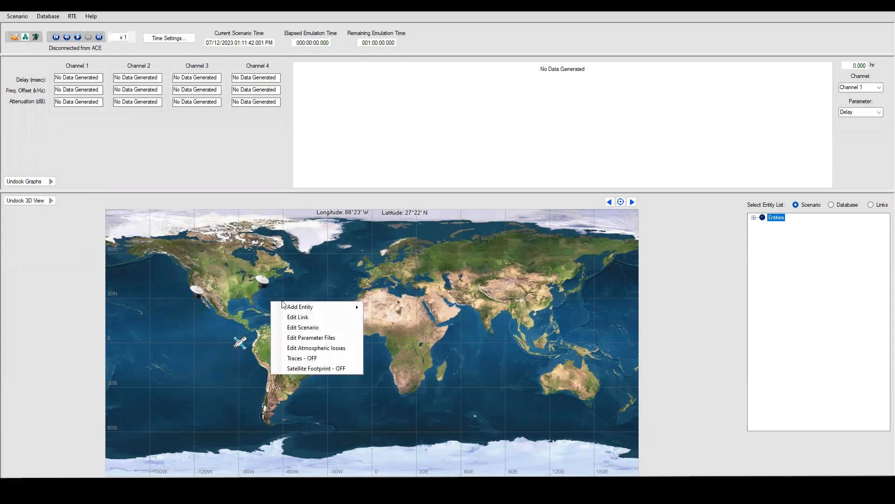
mouse_move(299, 308)
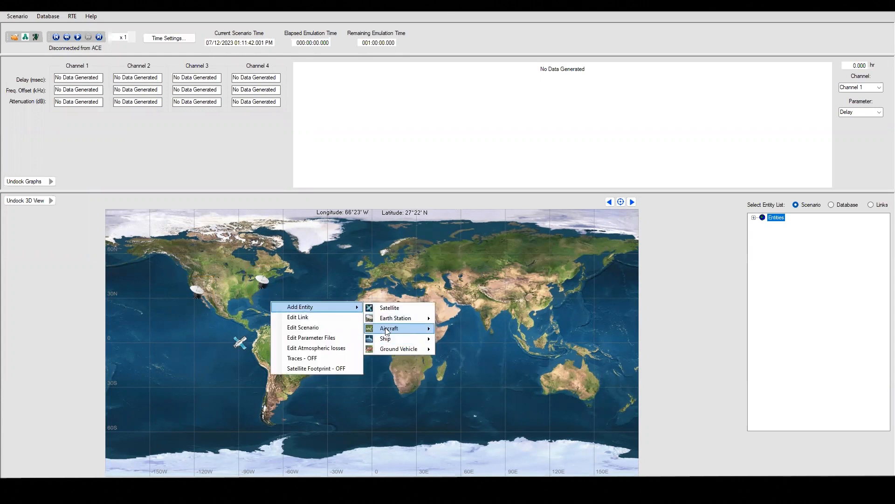
mouse_move(387, 331)
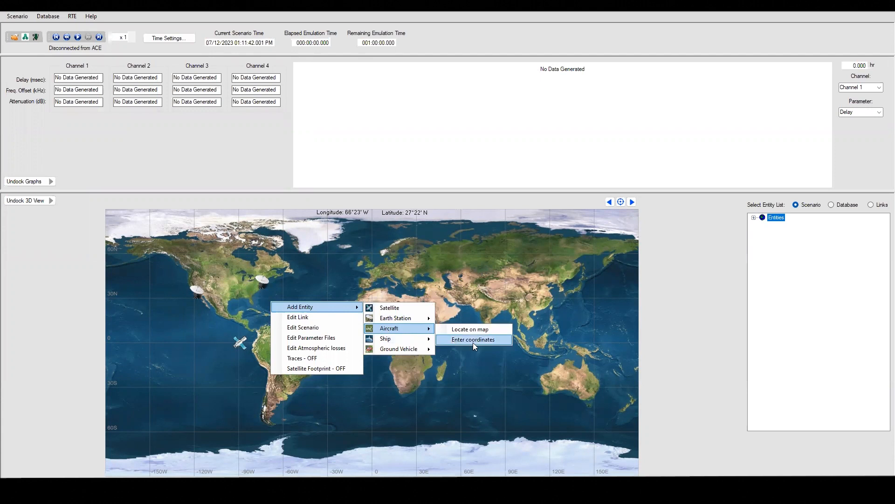
click(474, 329)
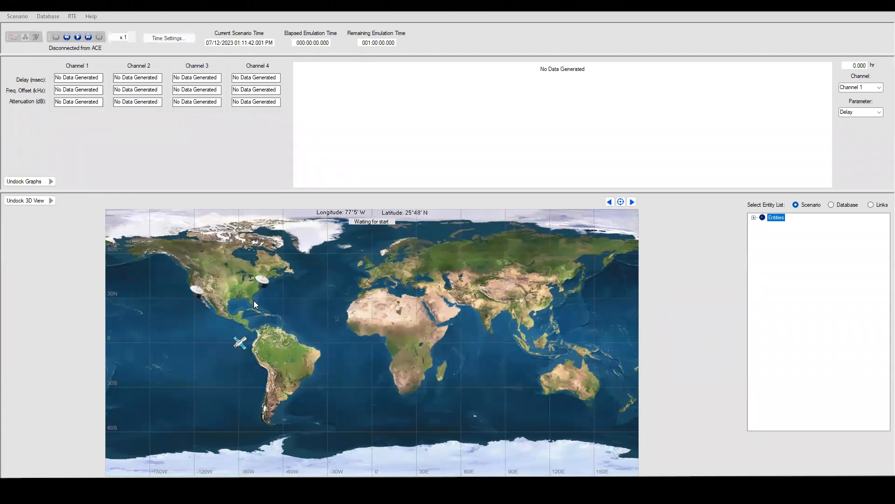
click(267, 295)
click(285, 283)
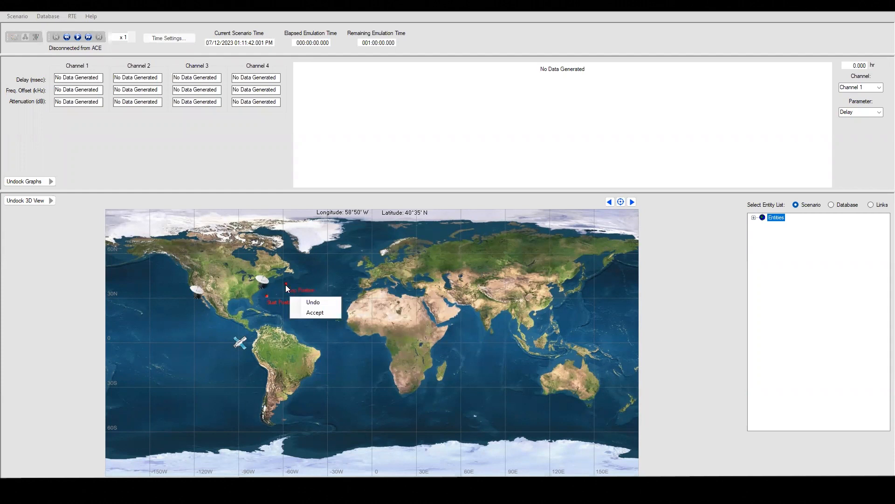
click(315, 313)
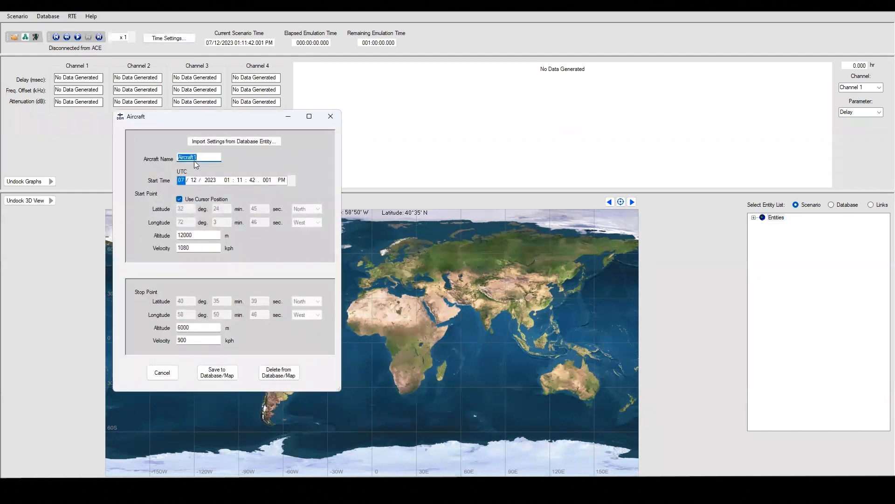
click(218, 375)
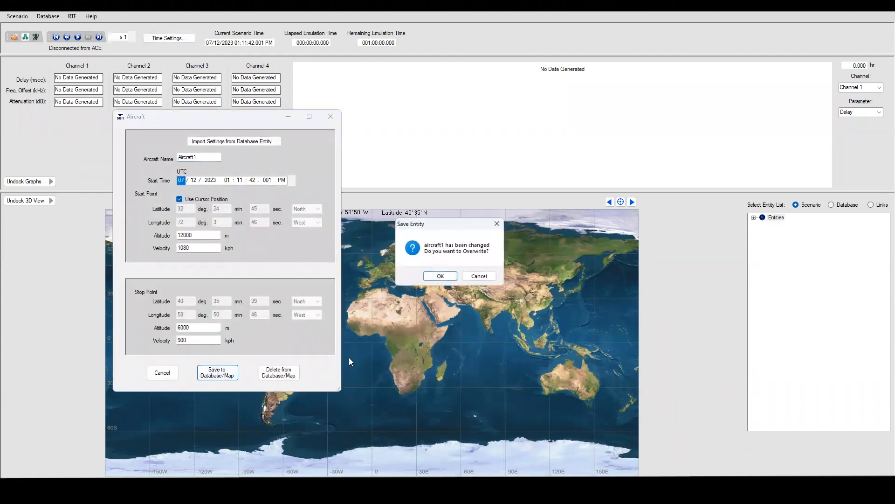
click(439, 275)
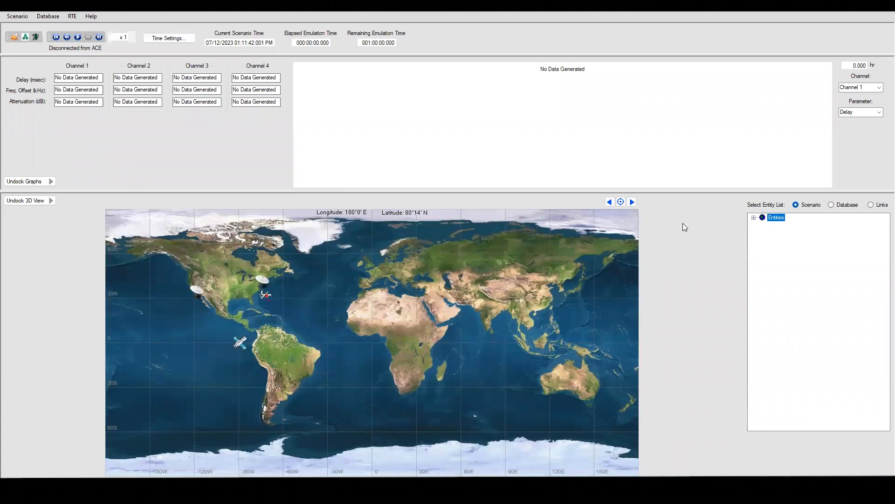
Step: Expand the scenario's Entities tree to show its entity categories
double_click(767, 217)
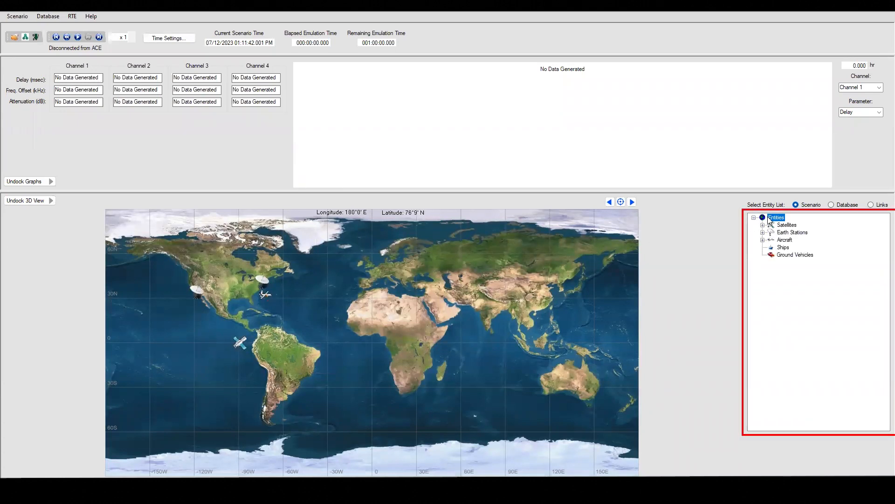
Step: Expand the Satellites, Earth Stations and Aircraft categories to check the entities in the scenario
double_click(778, 226)
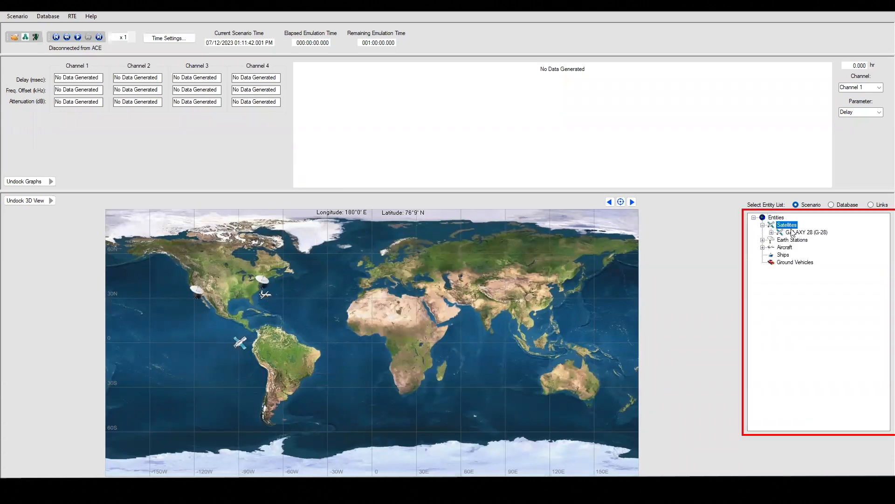
double_click(788, 240)
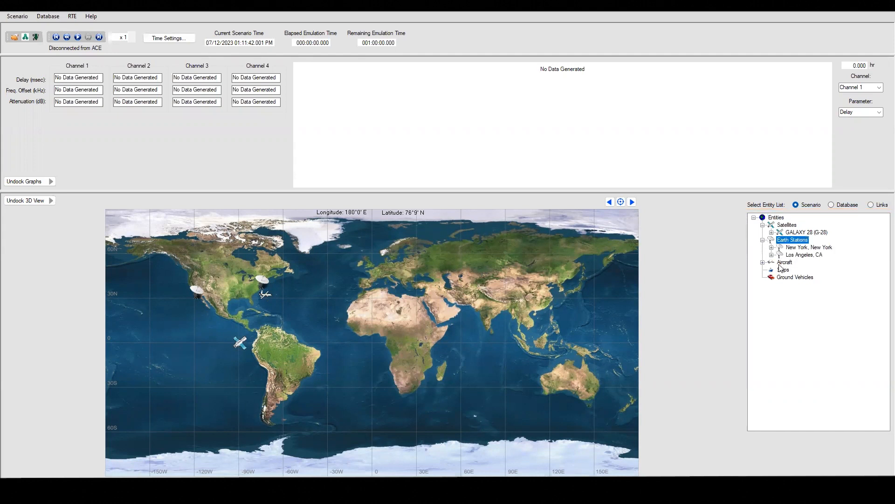
double_click(784, 262)
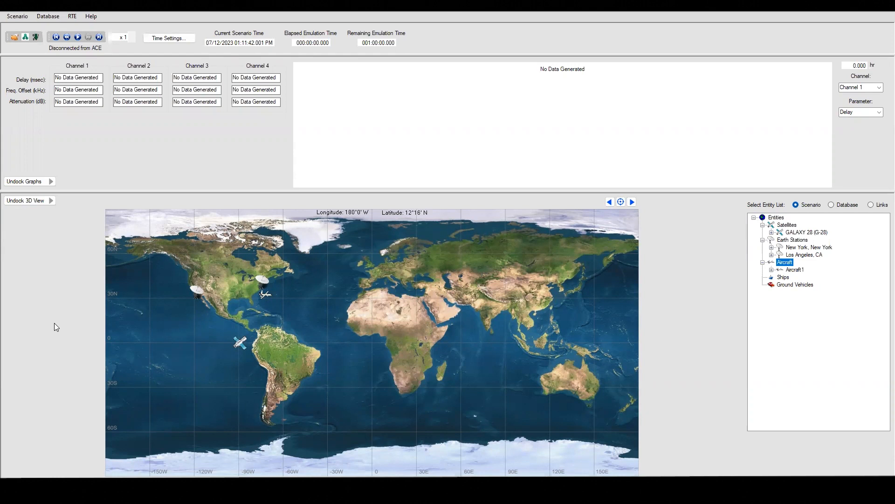
Step: Configure the Channel 1 link path from New York, New York through GALAXY 28 (G-28) to Los Angeles, CA
click(25, 38)
click(39, 41)
click(42, 61)
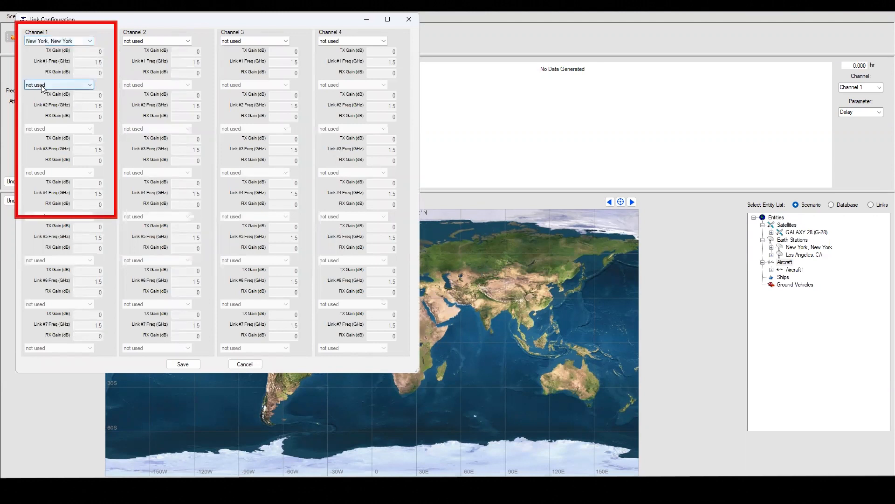
click(42, 85)
click(44, 99)
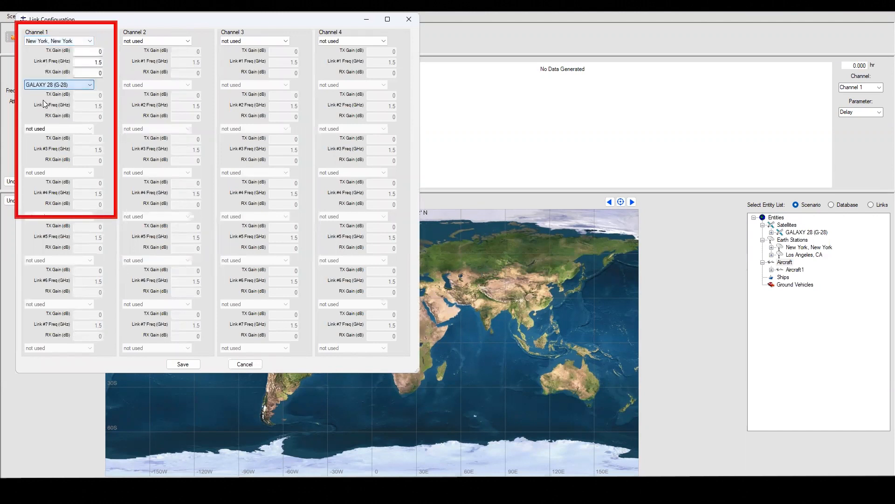
click(48, 129)
click(44, 155)
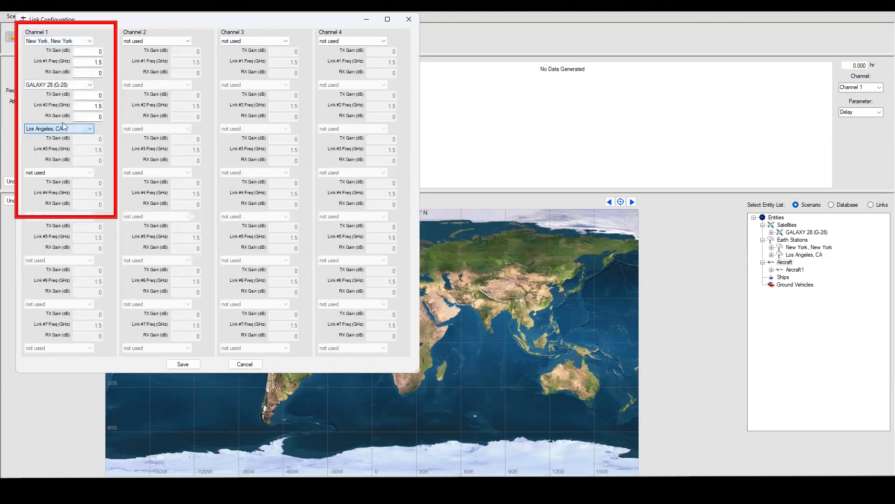
Step: Set Channel 1's Link #1 frequency to 10 GHz and Link #2 frequency to 14 GHz
double_click(95, 60)
text(10)
double_click(96, 106)
text(14)
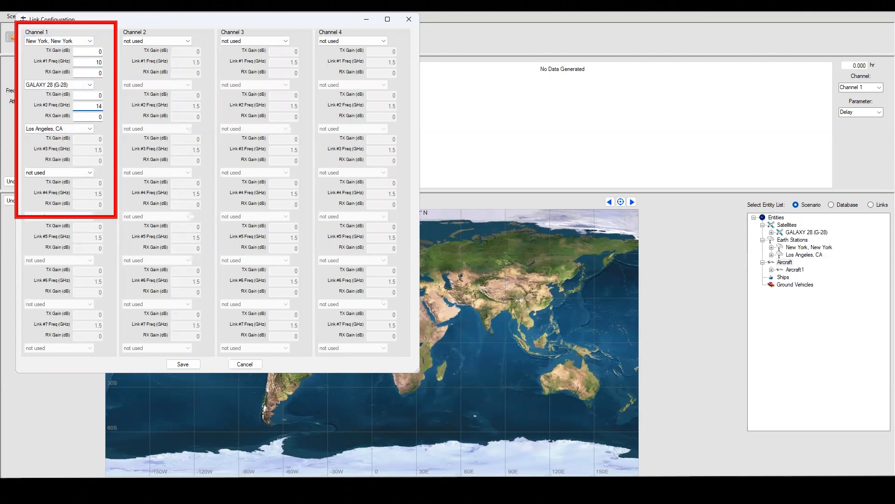
Step: Configure the Channel 2 link path from Aircraft1 through GALAXY 28 (G-28) to Los Angeles, CA
click(140, 42)
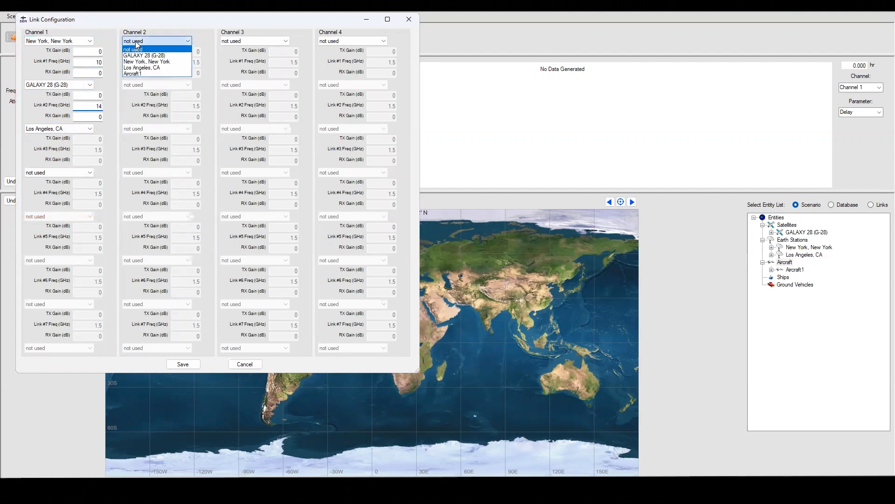
click(135, 74)
click(136, 85)
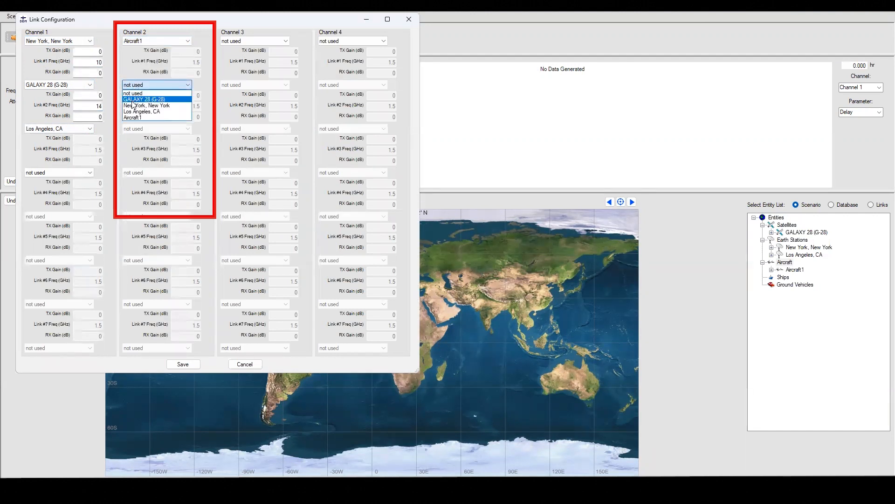
click(134, 98)
click(135, 129)
click(142, 154)
Step: Set Channel 2's link frequencies to 20 GHz for Link #1 and 28 GHz for Link #2, and save the link configuration
drag(189, 62, 211, 57)
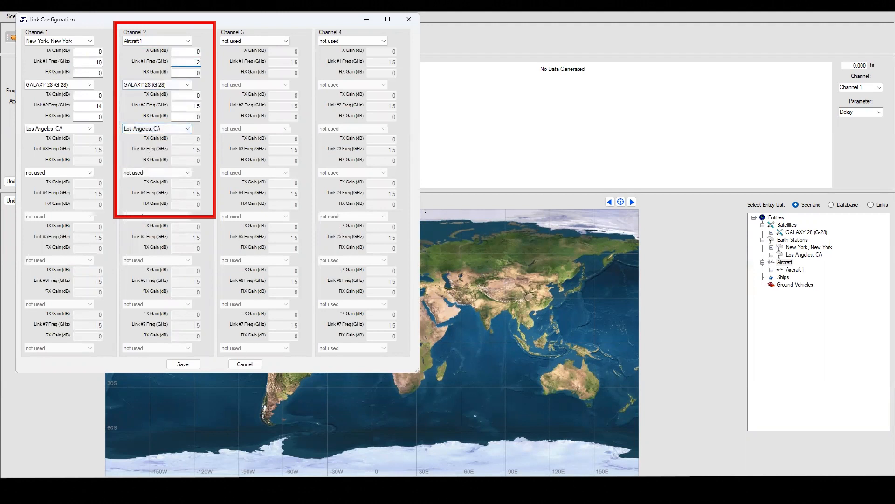
drag(194, 109, 205, 107)
text(28)
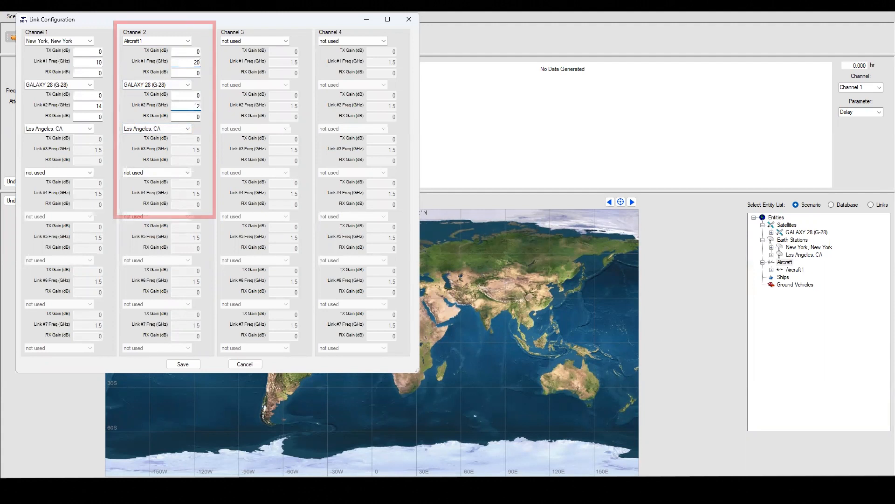
click(191, 363)
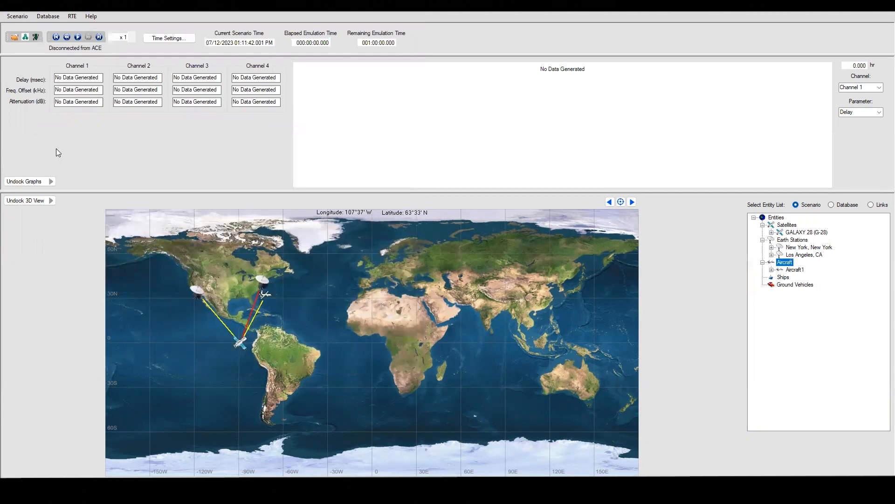
Step: Mark the delay and frequency offset data files of Channels 1 and 2 for generation and close the parameter file setup
click(14, 37)
click(82, 85)
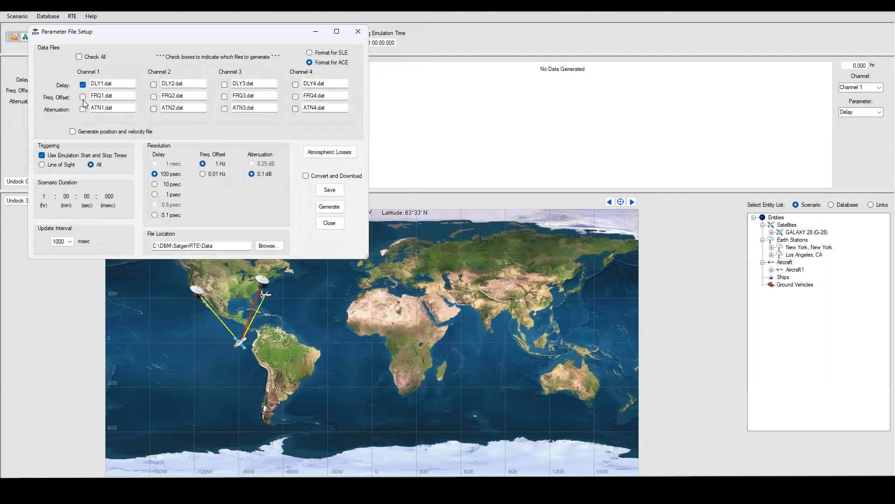
click(82, 109)
click(153, 84)
click(153, 96)
click(340, 224)
click(415, 276)
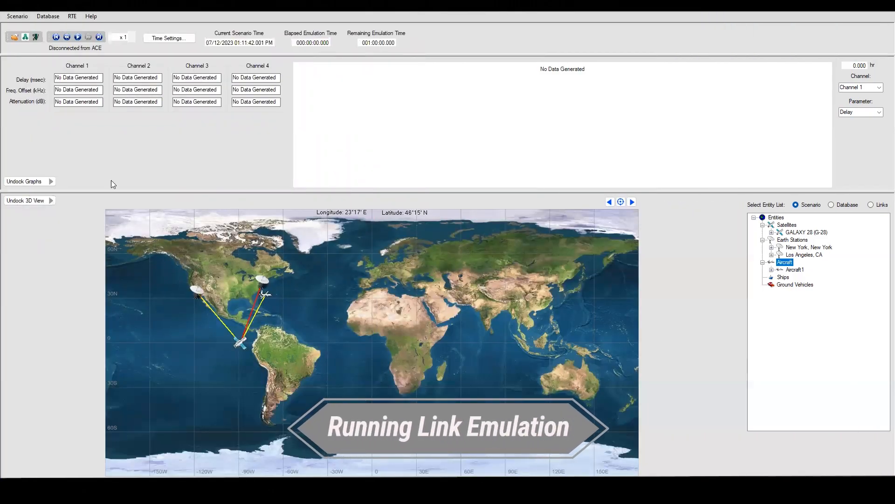
Step: Begin Datapump RTE mode with the ACE connection and start the link emulation
click(73, 20)
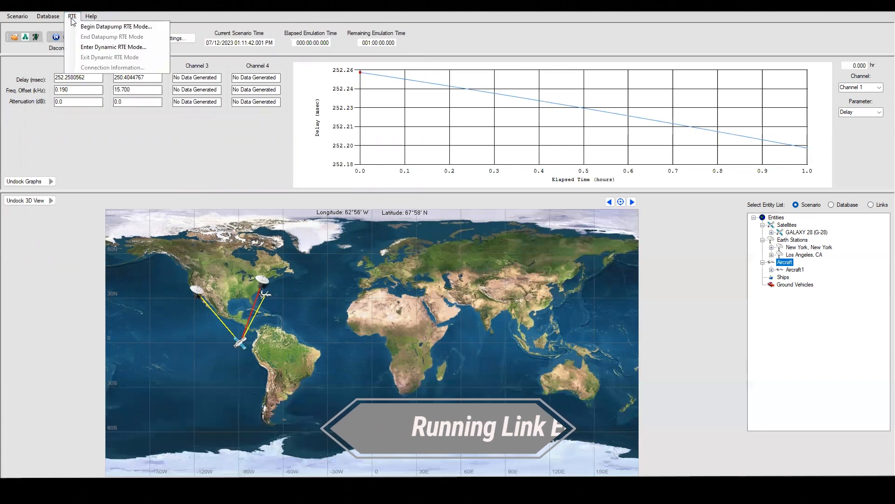
click(95, 28)
click(92, 136)
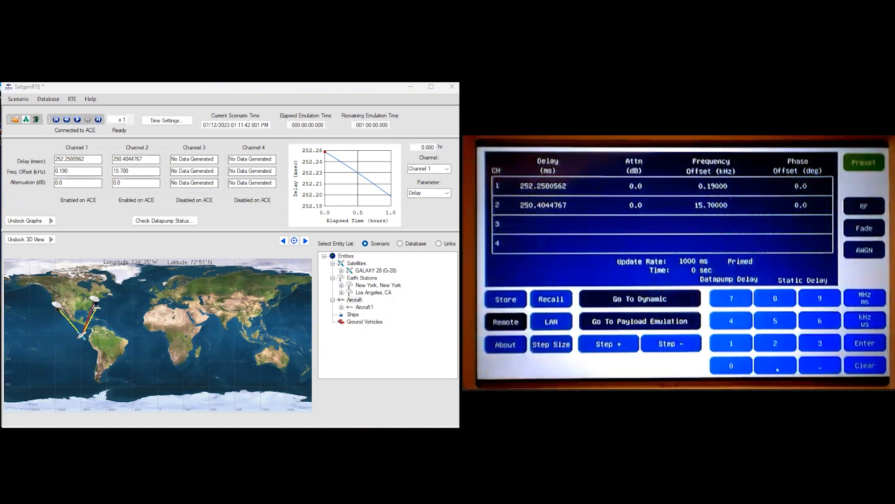
click(77, 119)
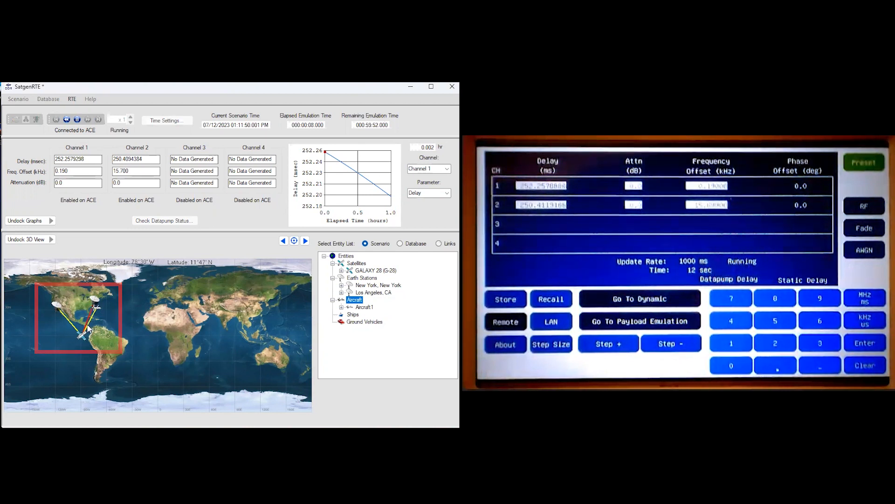
Step: Pause the running emulation and end Datapump RTE mode
click(74, 119)
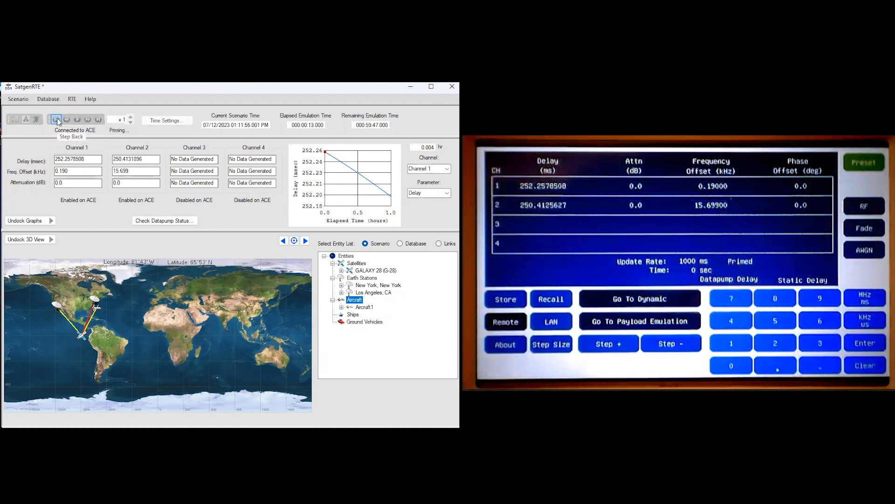
click(71, 99)
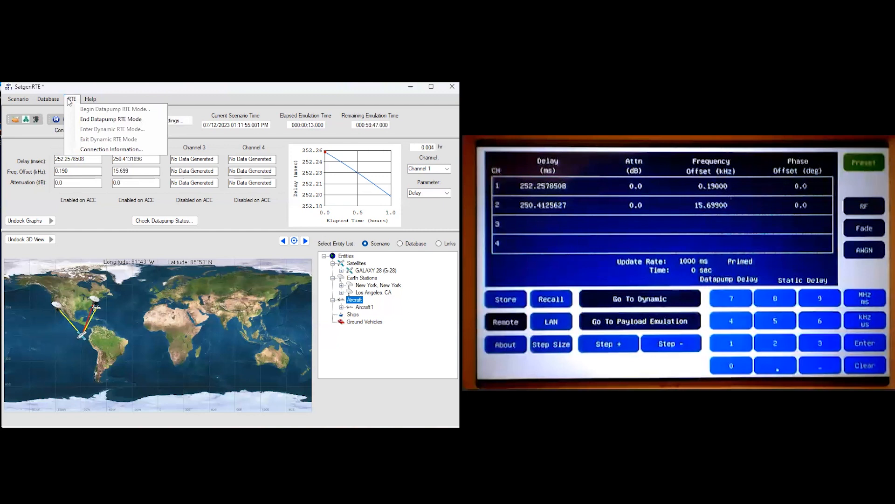
click(82, 116)
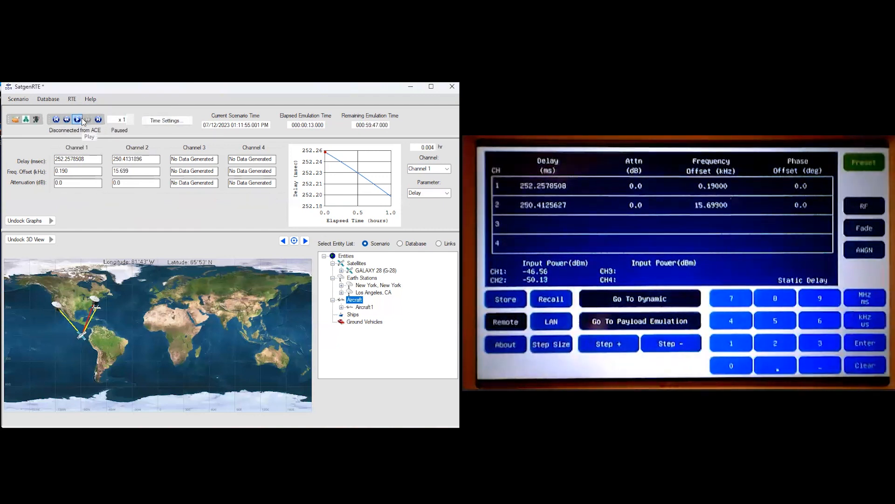
Step: Enter Dynamic RTE mode, agreeing to generate, convert and download the data files to the ACE
click(72, 100)
click(96, 129)
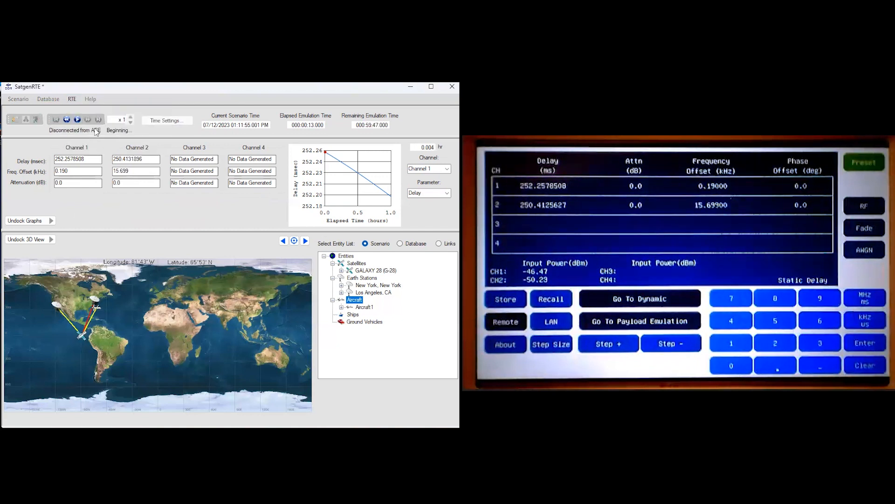
click(82, 213)
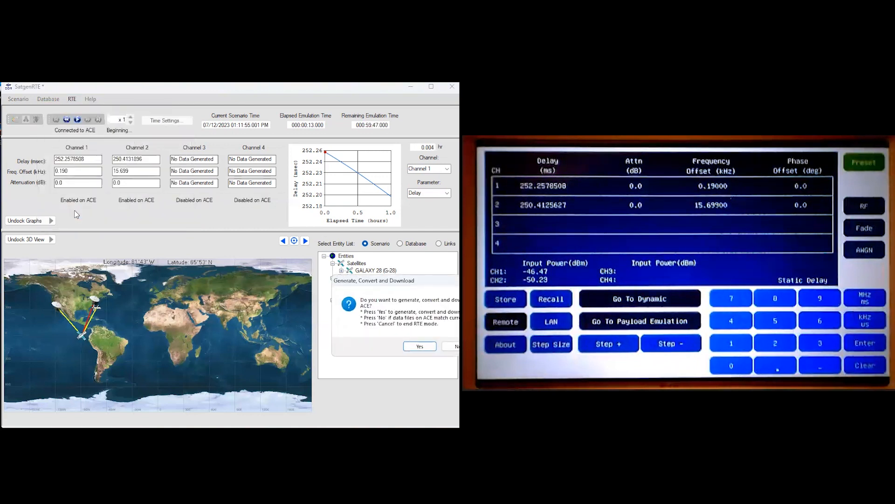
click(411, 348)
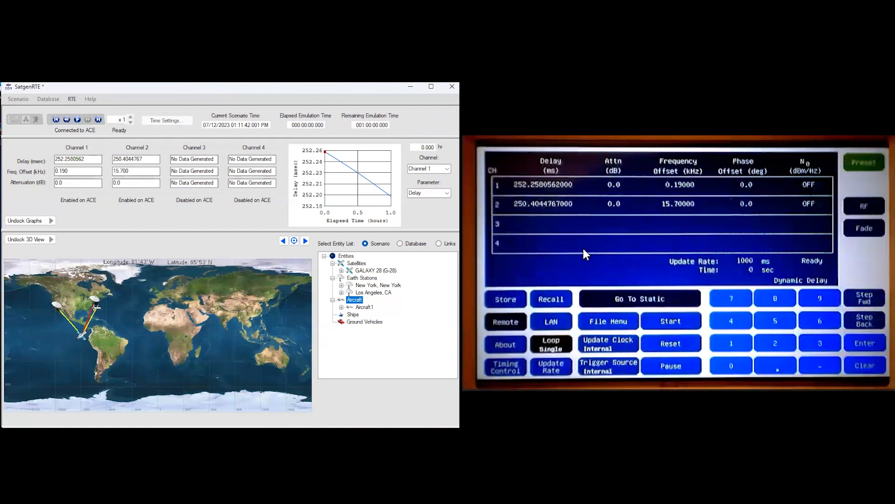
Step: Run the link emulation in Dynamic RTE mode and reset it to the scenario start
click(78, 120)
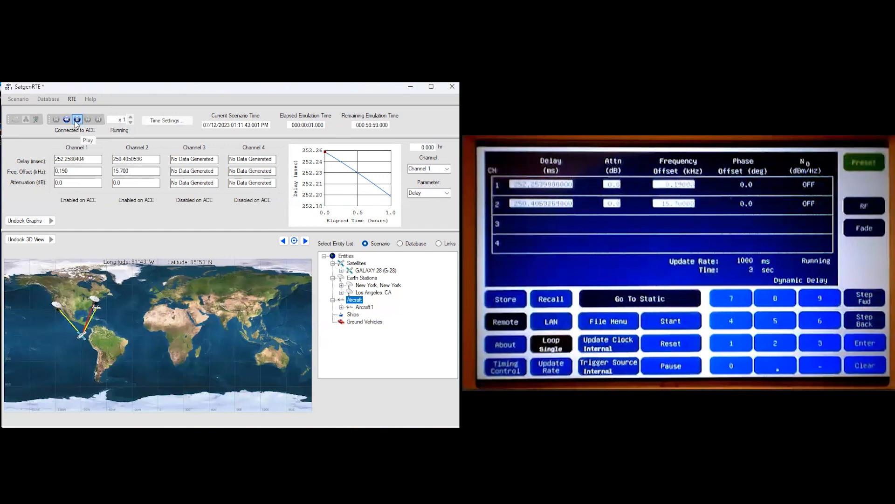
click(67, 119)
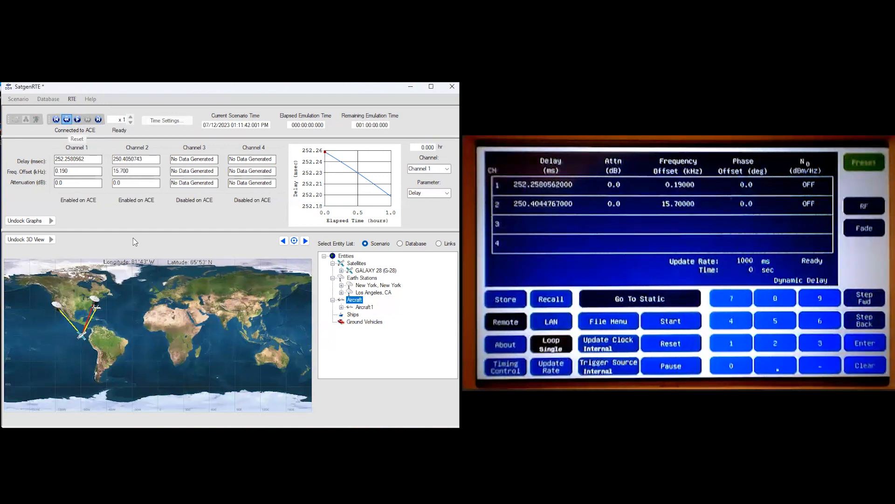
Step: Exit Dynamic RTE mode and close SatgenRTE
click(72, 99)
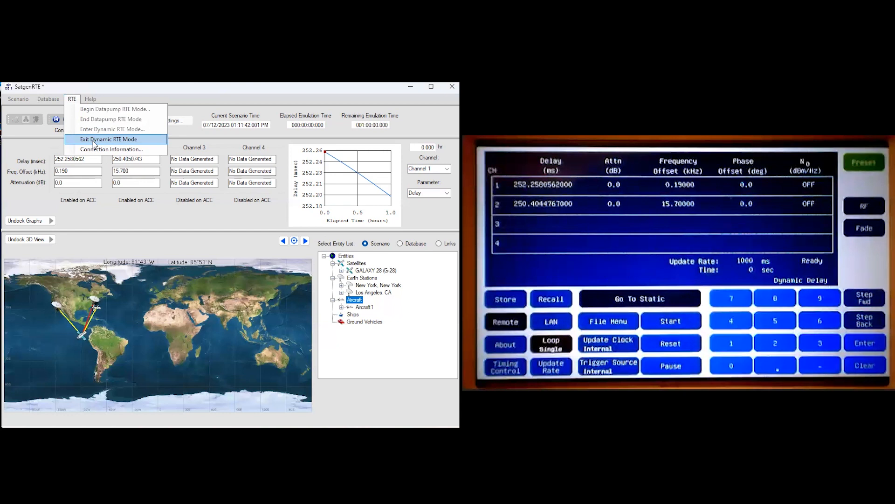
click(93, 142)
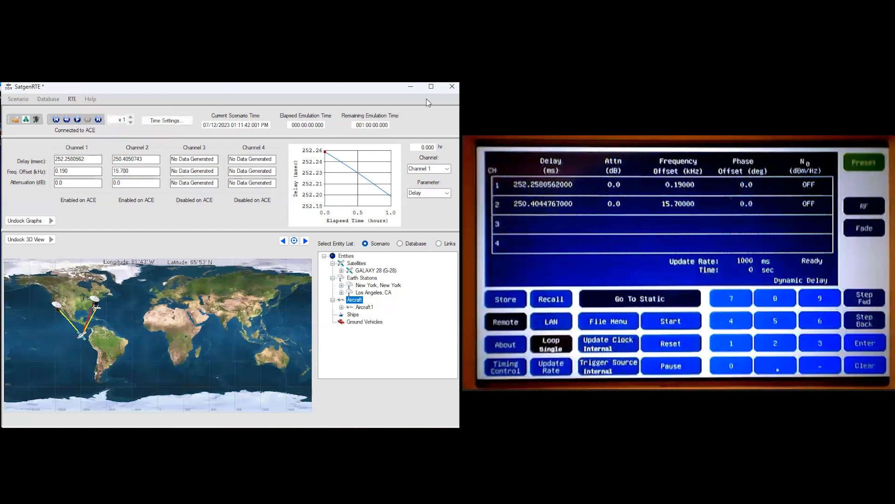
click(452, 87)
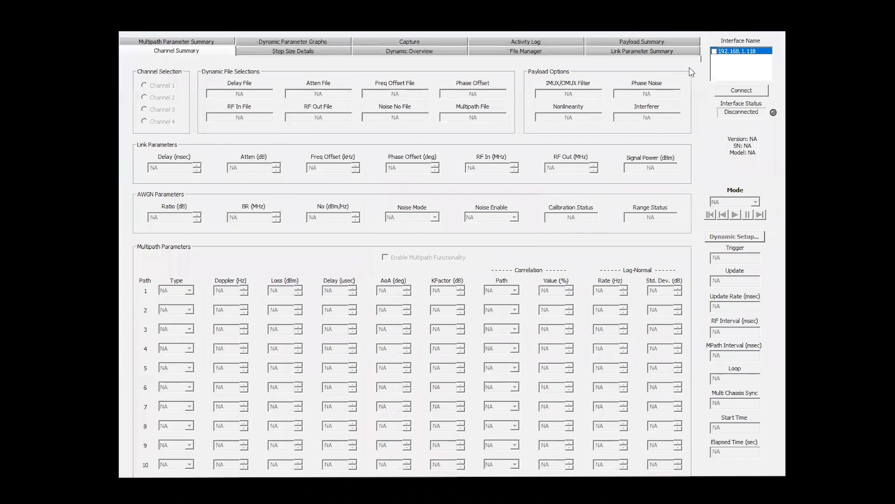
Step: In the ACE remote interface program, connect to 192.168.1.118 and open the dynamic overview of its channels
click(733, 89)
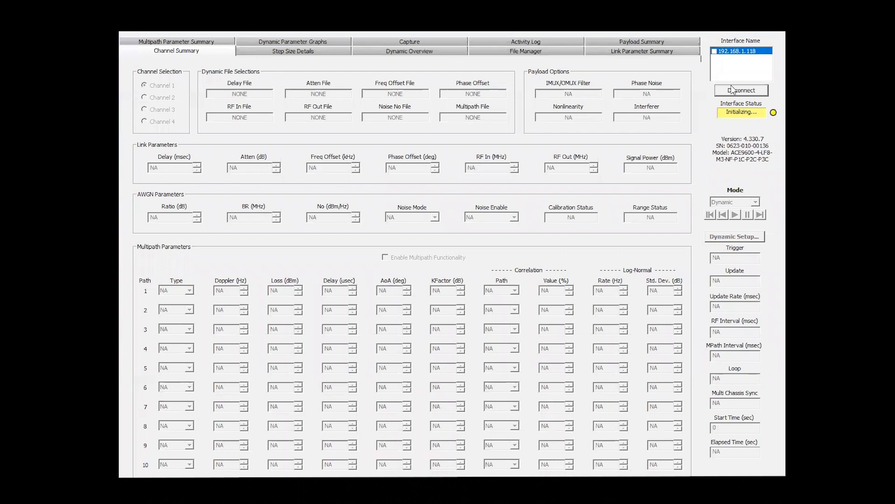
click(390, 52)
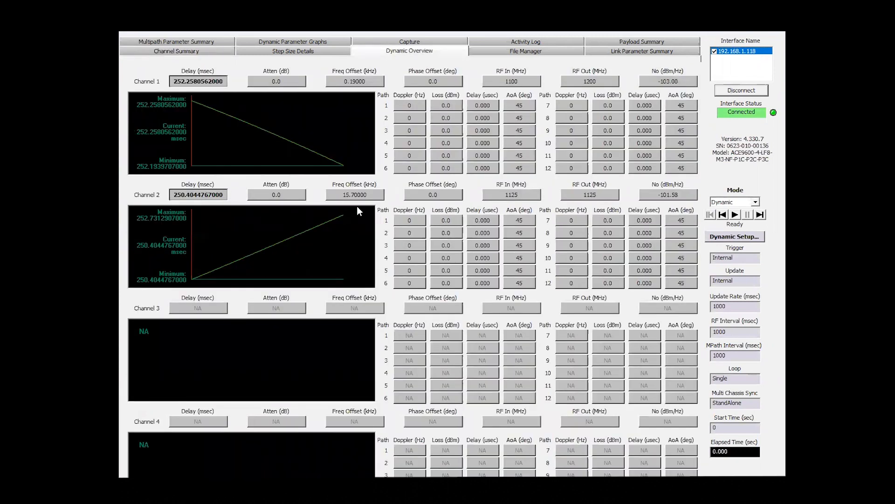
Step: Show Channel 2's frequency offset in its graph and start the dynamic emulation
click(348, 197)
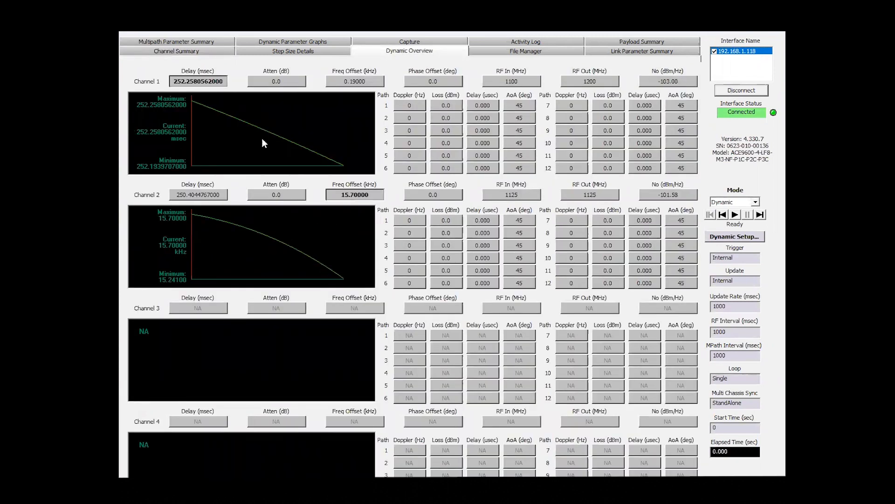
click(735, 216)
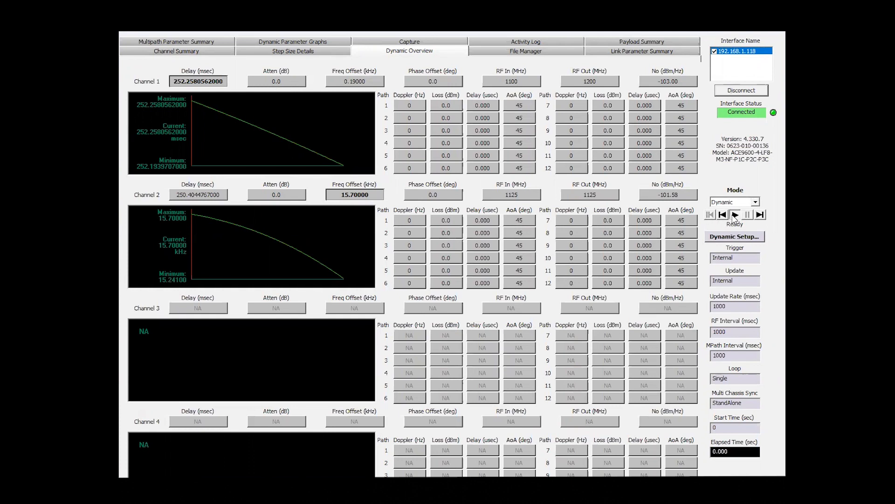